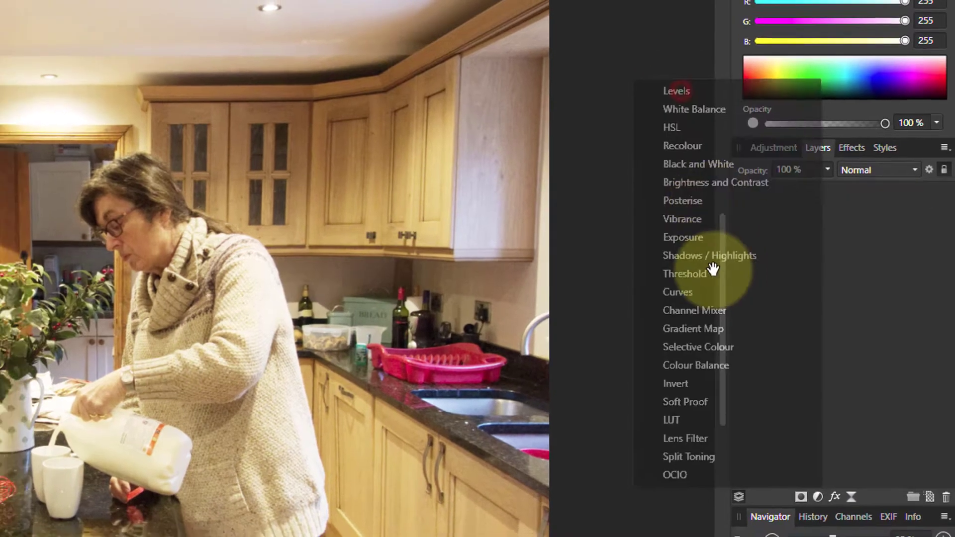
Step: Add a Levels adjustment with black level 34% and white level 46% for stark contrast
{"action": "left_click", "coordinate": [671, 85]}
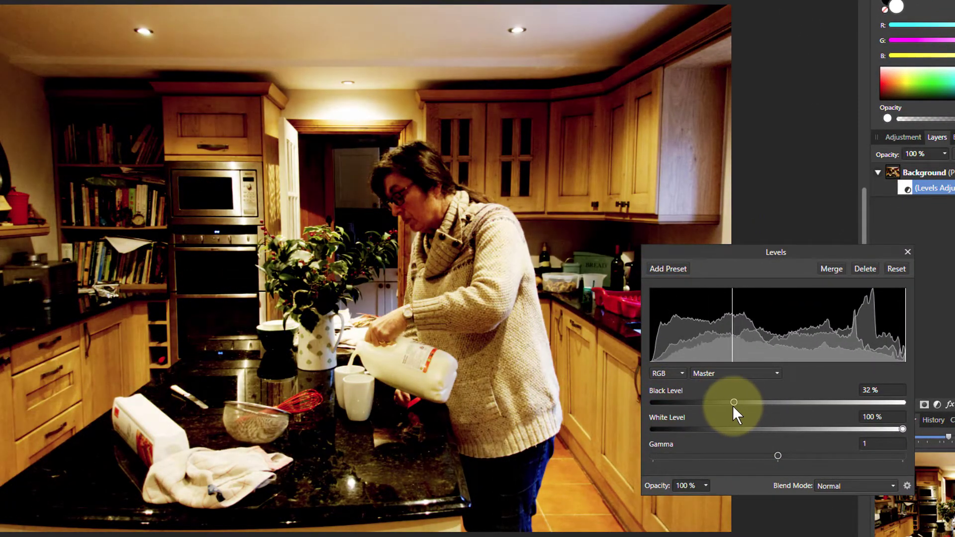
{"action": "left_click_drag", "start_coordinate": [742, 412], "coordinate": [737, 410]}
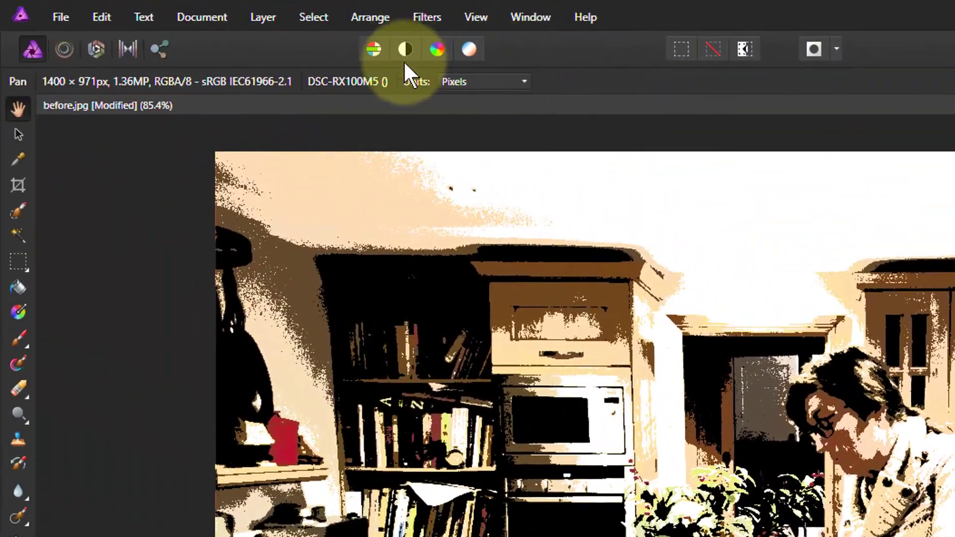
Step: Apply the Detect Edges filter to the duplicated photo layer
{"action": "left_click", "coordinate": [427, 19]}
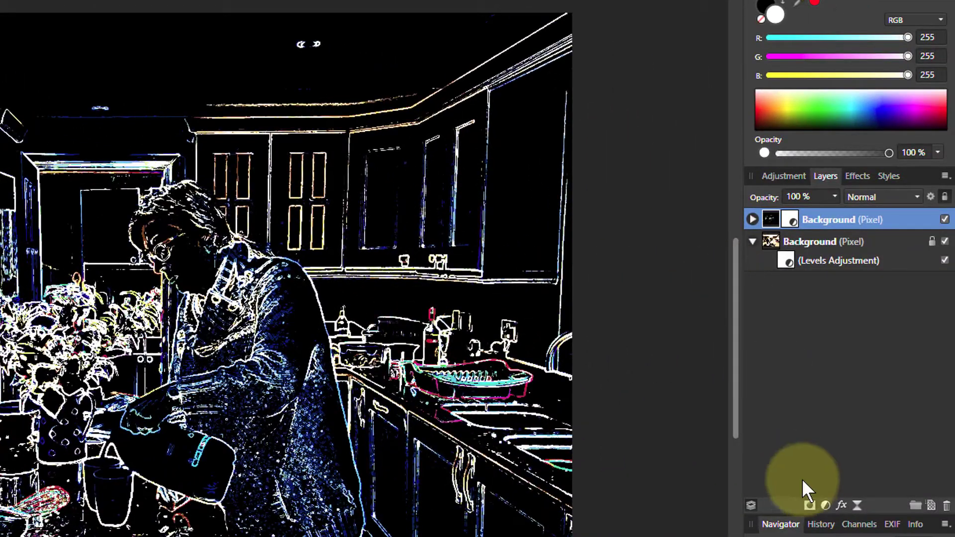
Step: Add a Black and White adjustment to the edge-outline layer and select that layer
{"action": "left_click", "coordinate": [825, 507]}
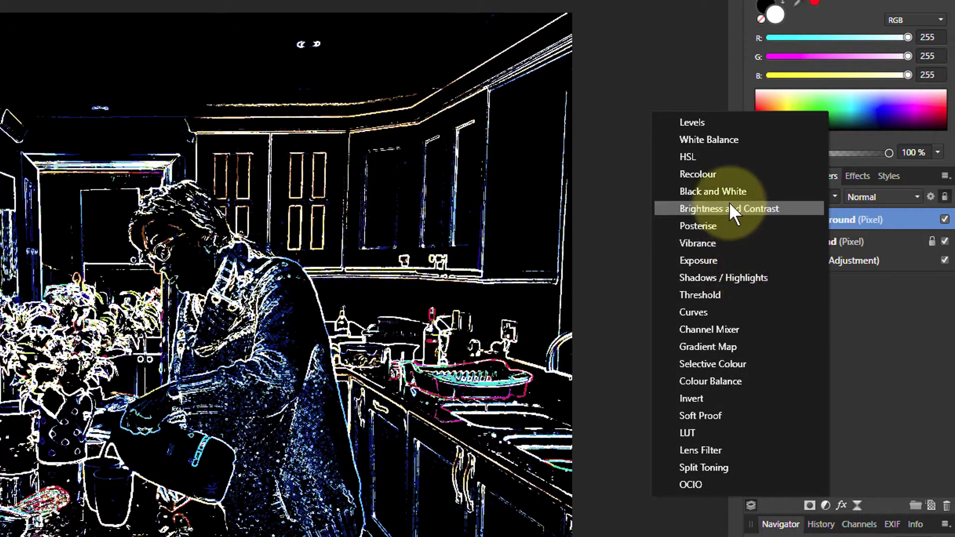
{"action": "left_click", "coordinate": [716, 191]}
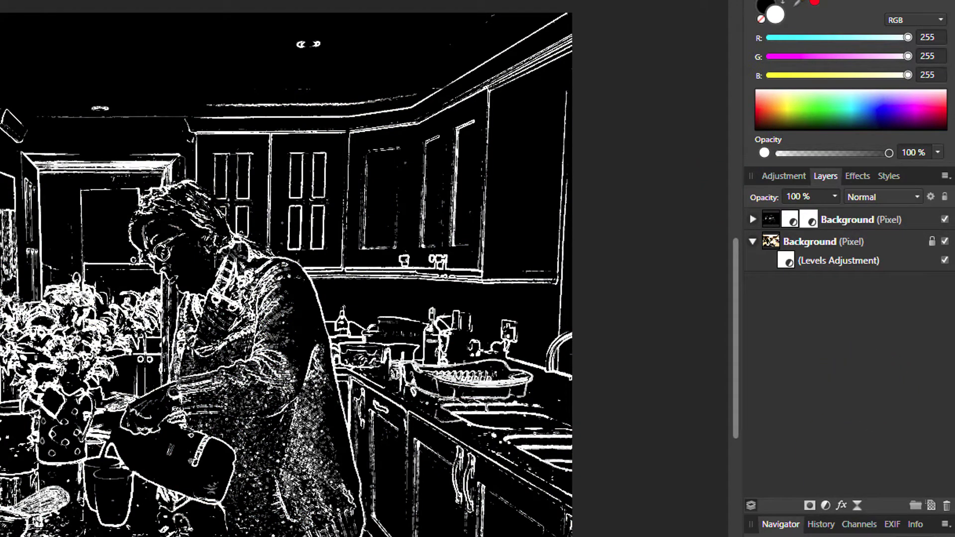
{"action": "left_click", "coordinate": [753, 219]}
{"action": "left_click", "coordinate": [770, 218]}
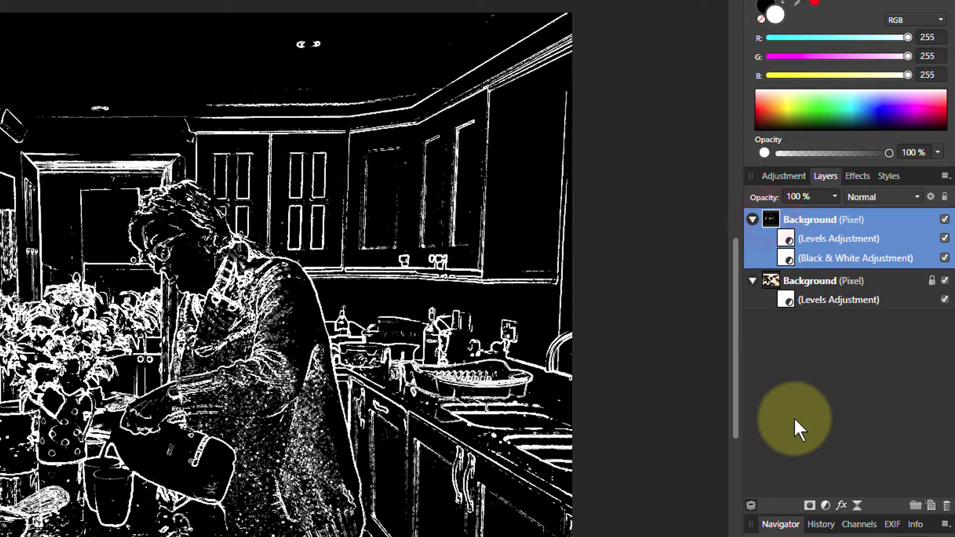
{"action": "left_click", "coordinate": [825, 505]}
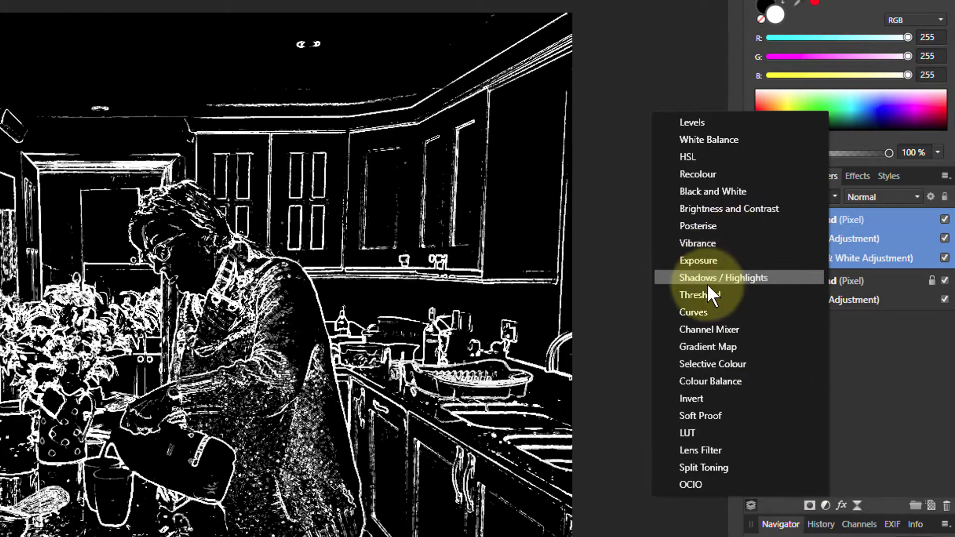
Step: Add an Invert adjustment for black outlines on white and select the outline group
{"action": "left_click", "coordinate": [709, 398]}
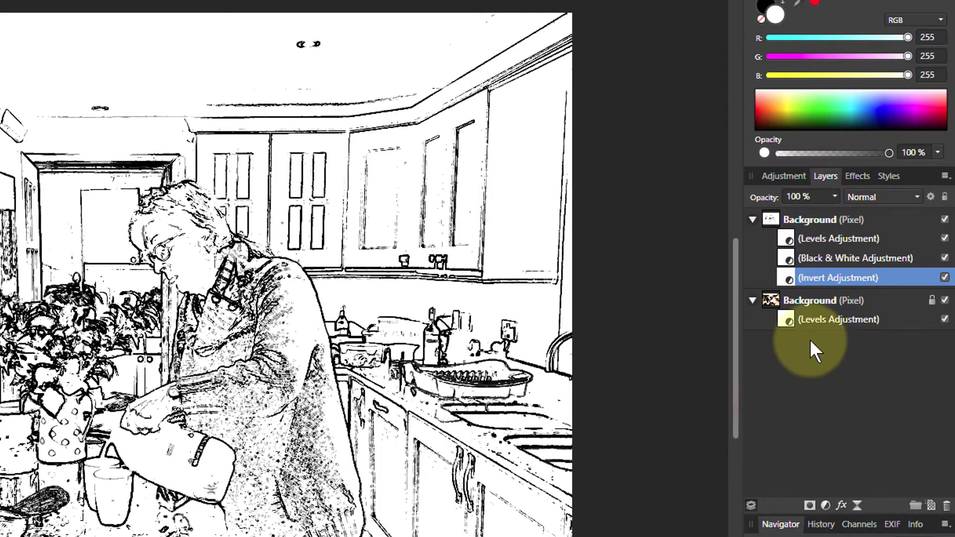
{"action": "left_click", "coordinate": [771, 218]}
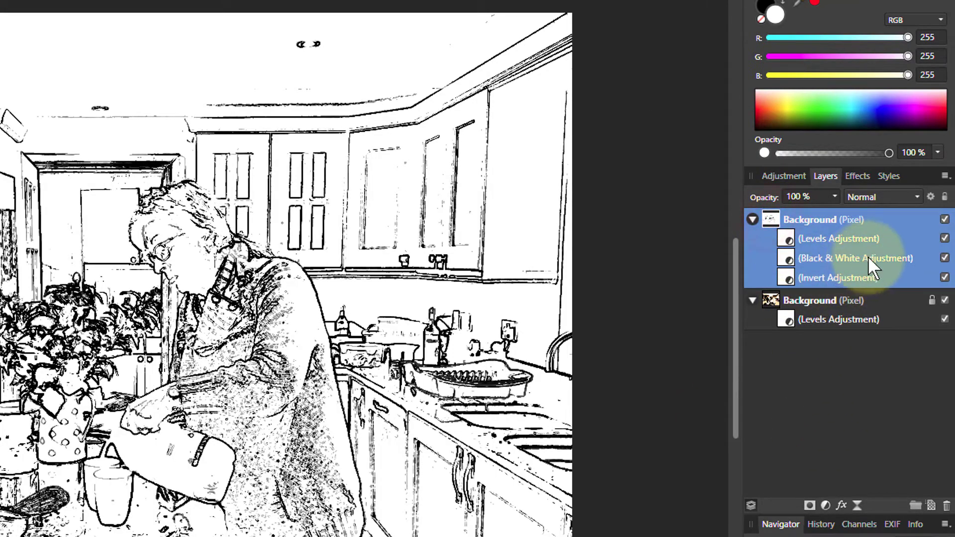
{"action": "left_click", "coordinate": [878, 198]}
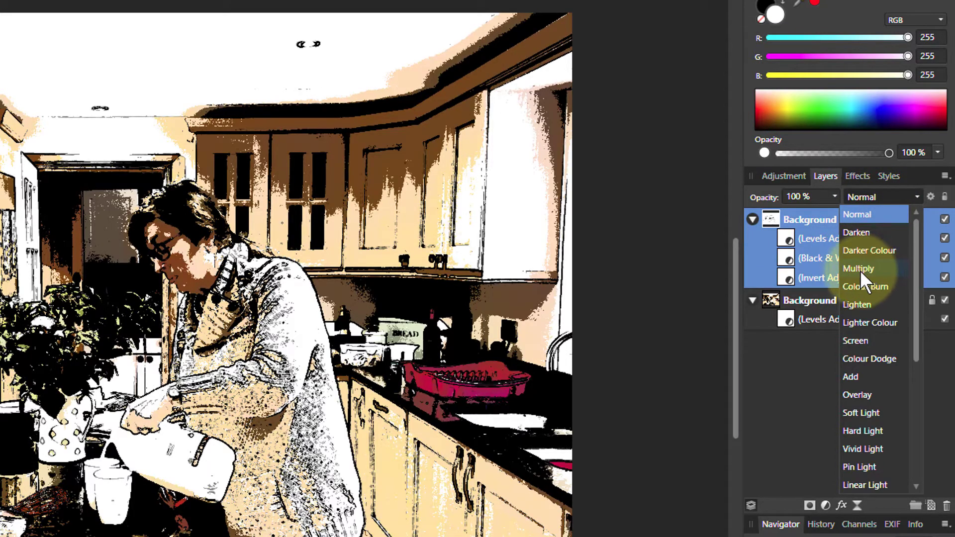
Step: Set the outline layer's blend mode to Multiply
{"action": "left_click", "coordinate": [861, 270]}
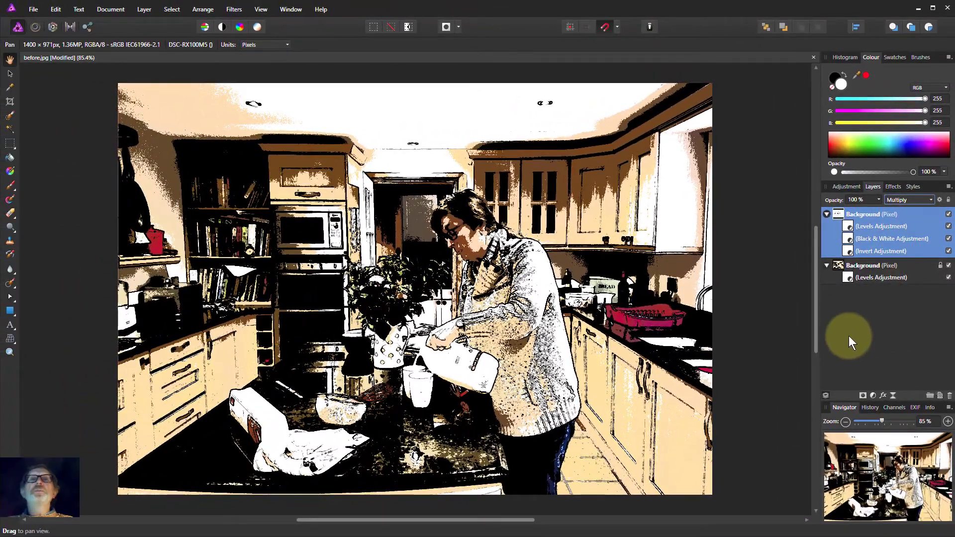